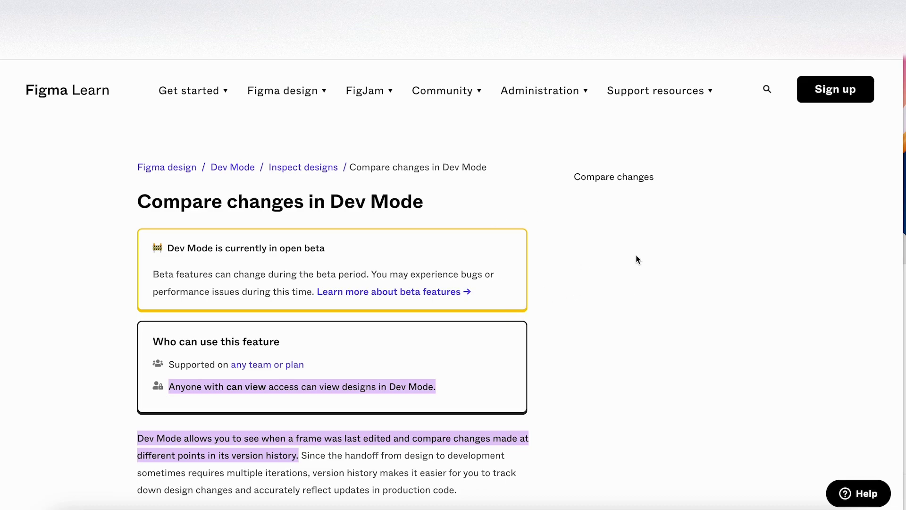
Scroll the Dev Mode help article down to the Compare changes section's numbered steps
scroll(633, 258, down, 1)
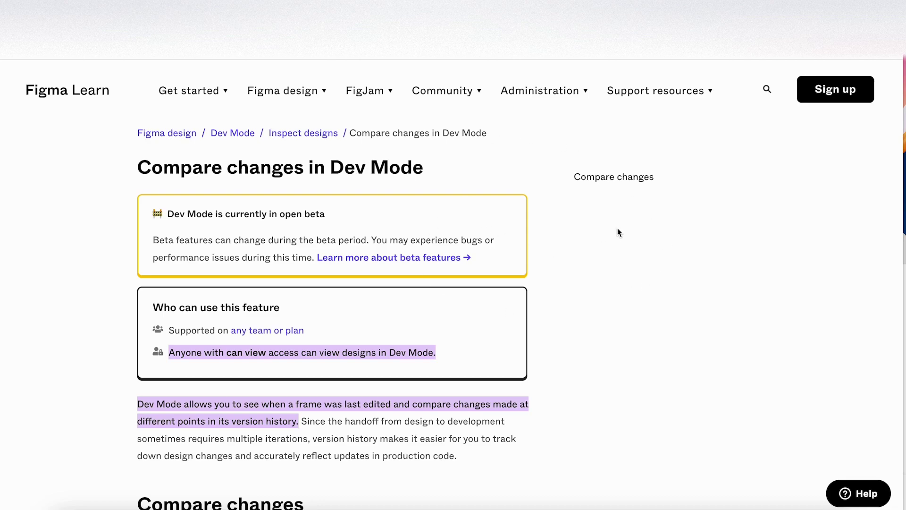
scroll(618, 232, down, 1)
scroll(618, 232, down, 1)
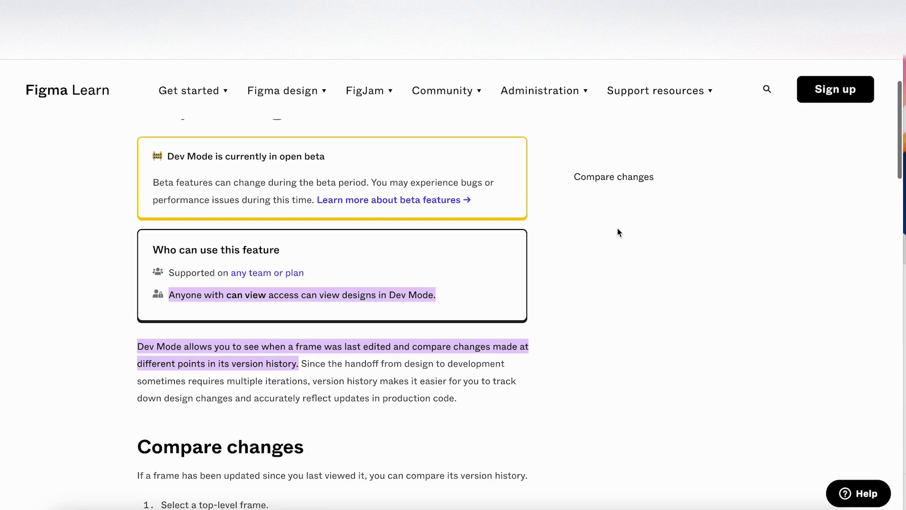
scroll(618, 228, down, 3)
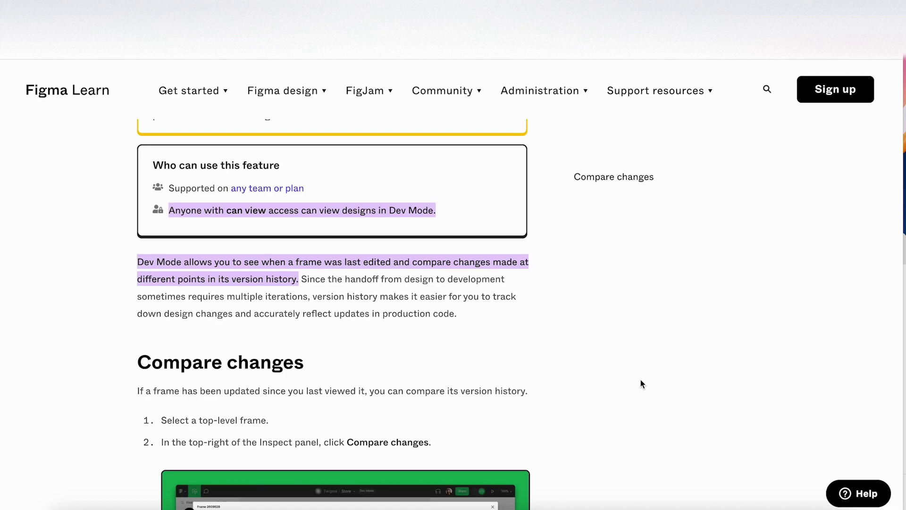
scroll(641, 380, down, 1)
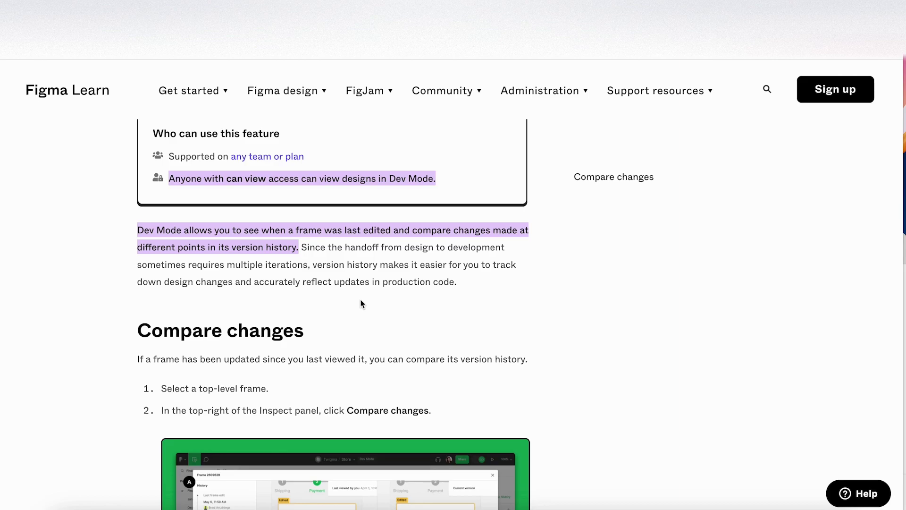
scroll(362, 303, down, 1)
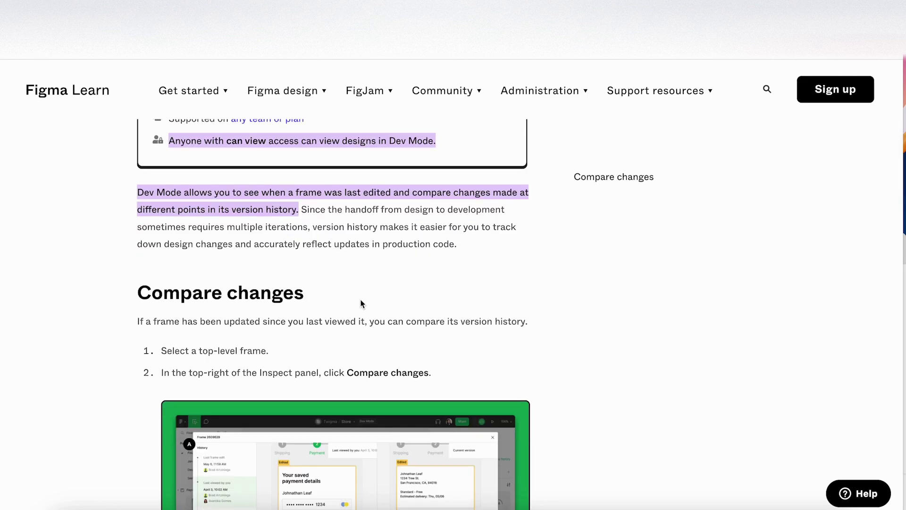
scroll(362, 303, down, 3)
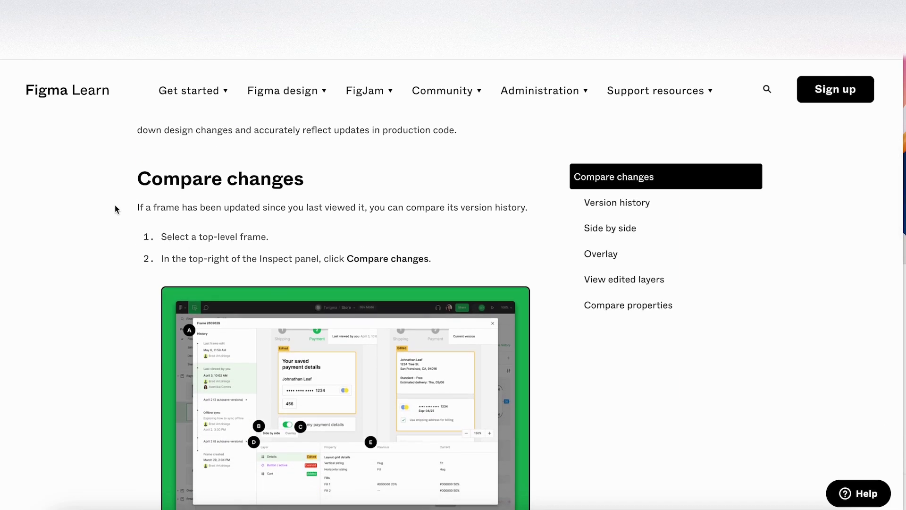
scroll(116, 225, down, 2)
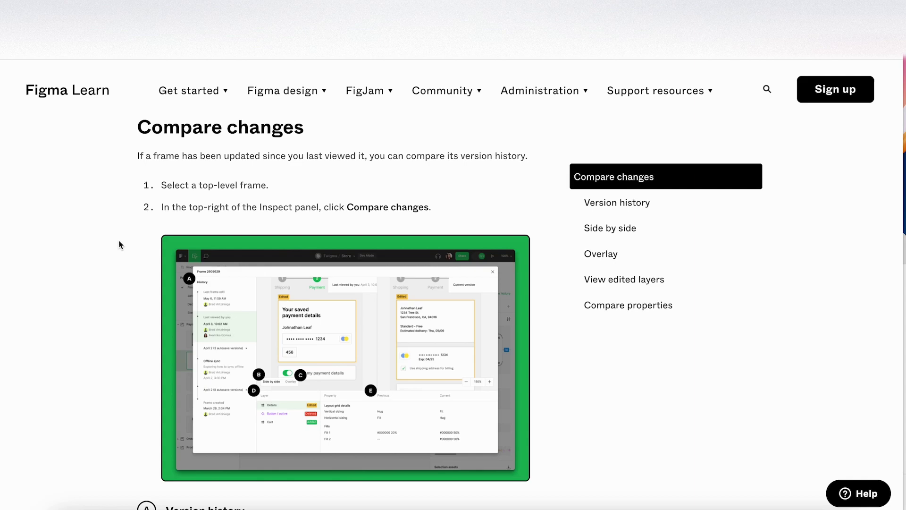
scroll(119, 244, down, 6)
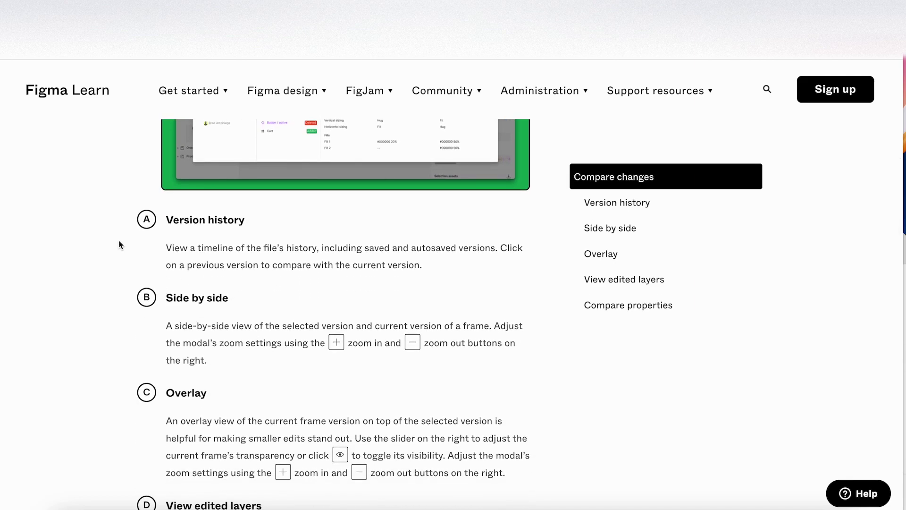
scroll(120, 244, down, 1)
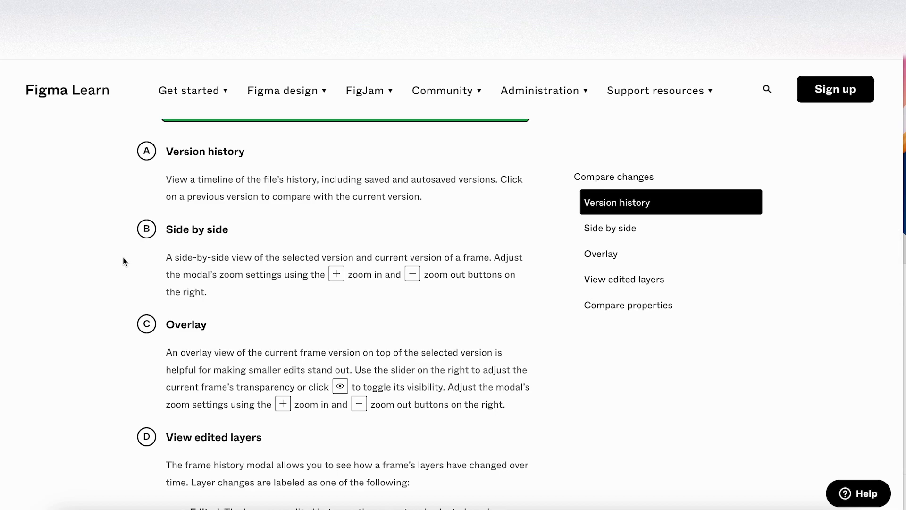
scroll(124, 261, down, 2)
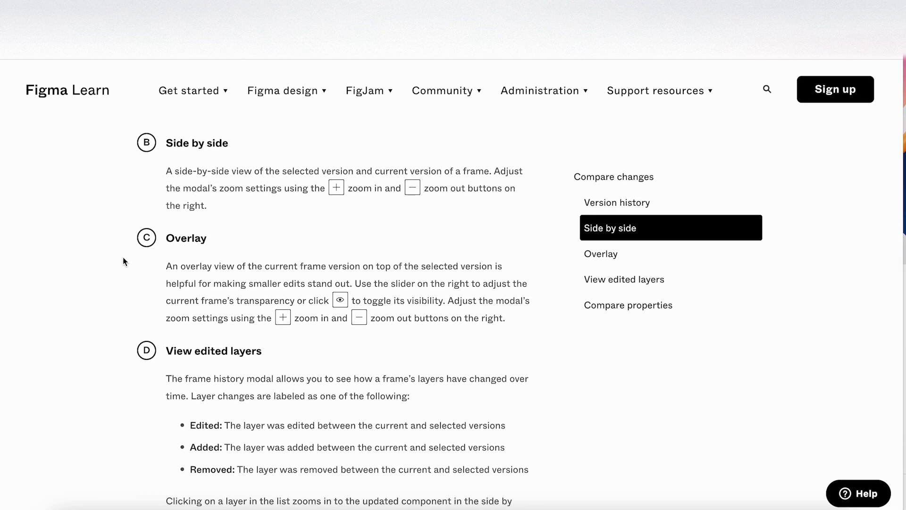
scroll(124, 261, down, 2)
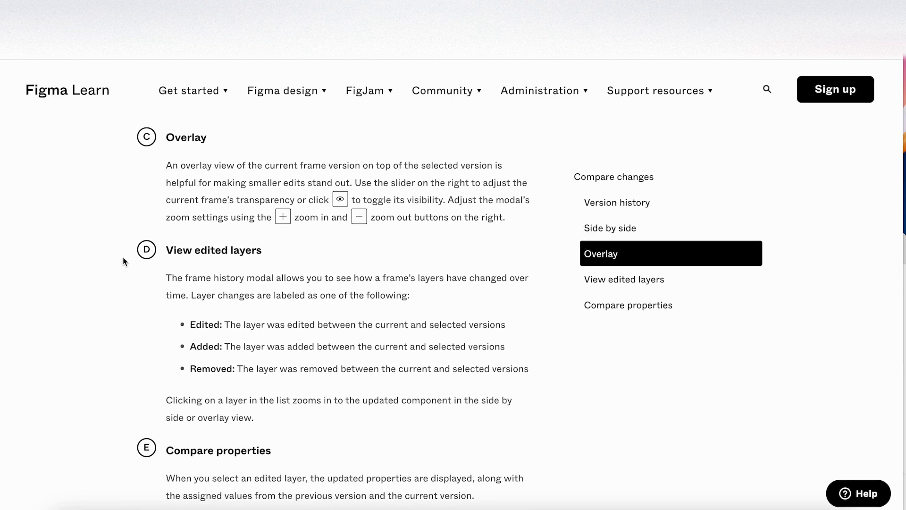
scroll(124, 261, down, 3)
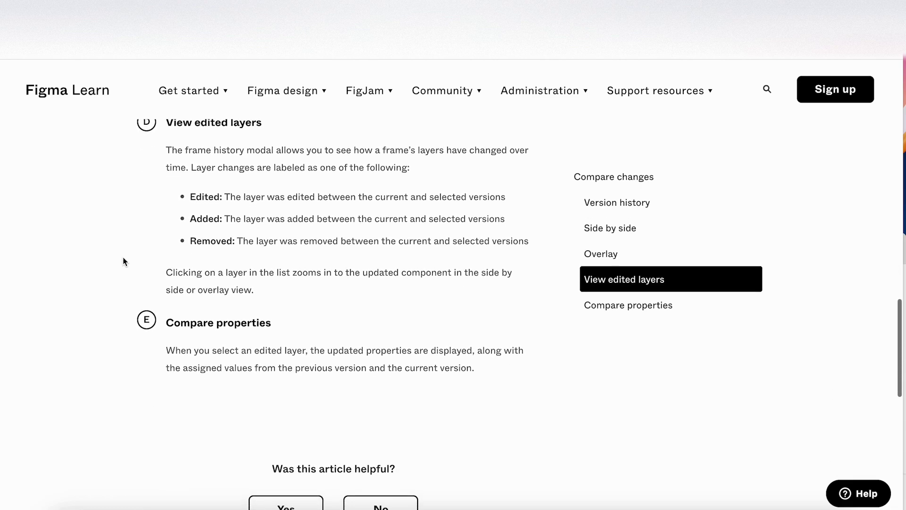
scroll(124, 261, down, 2)
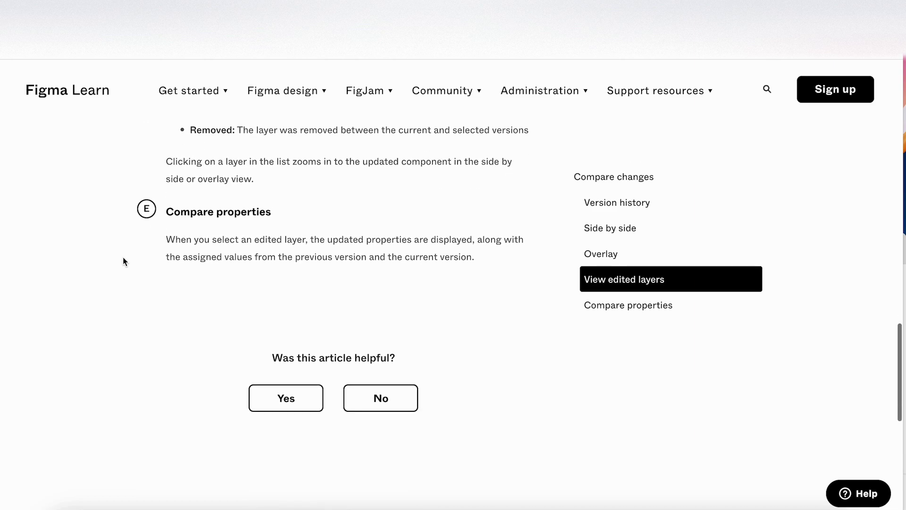
scroll(124, 261, up, 2)
scroll(124, 261, down, 1)
scroll(125, 261, up, 4)
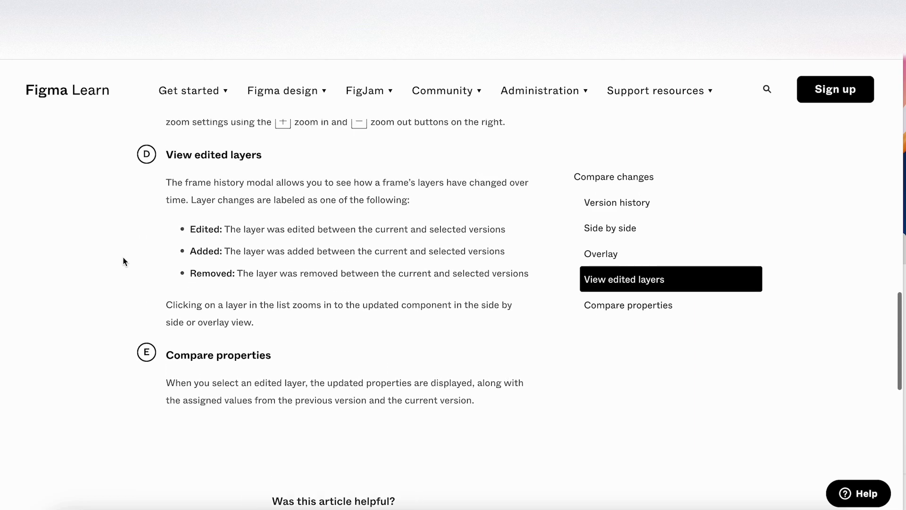
scroll(124, 261, up, 5)
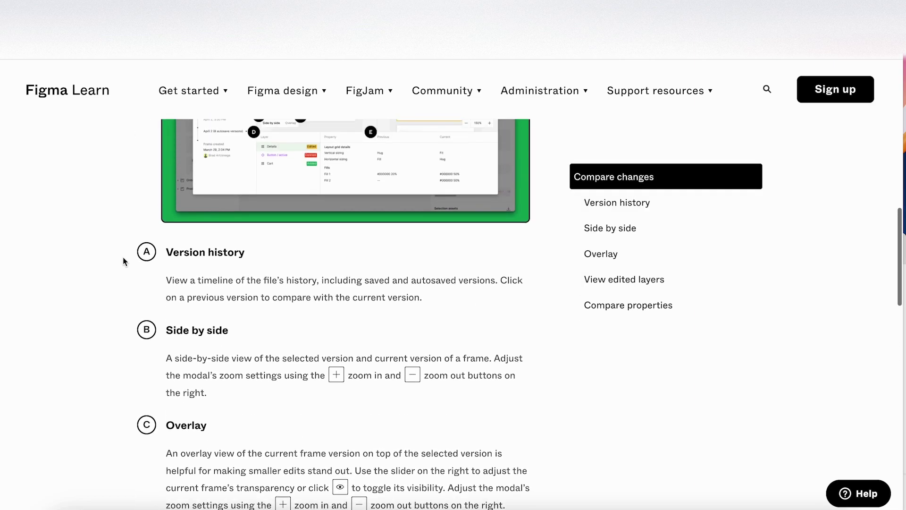
scroll(269, 401, up, 2)
scroll(270, 400, up, 2)
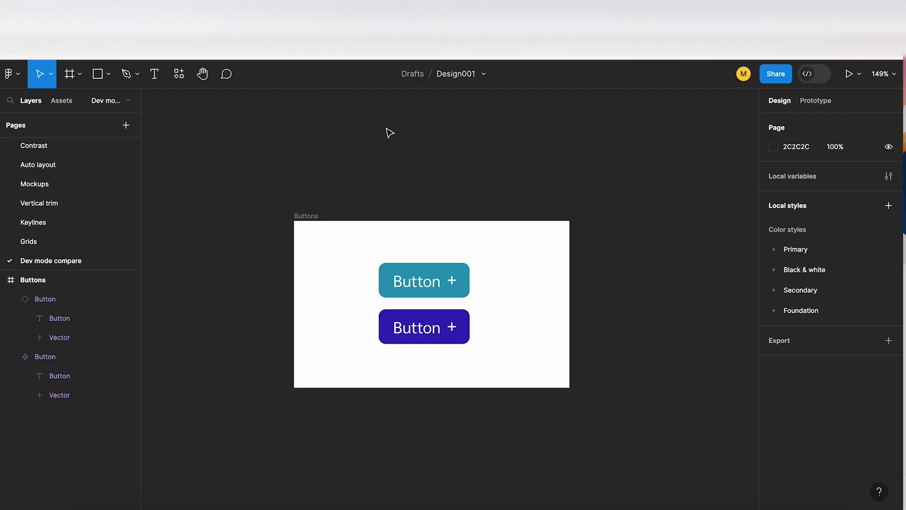
Turn on Dev Mode for Design001 and select the Buttons frame to see its flex column, 13px gap CSS
scroll(390, 133, up, 5)
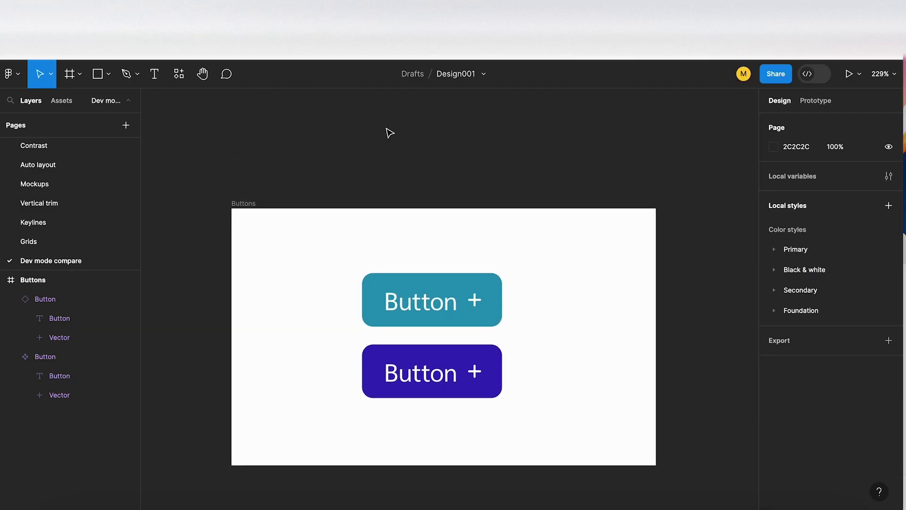
scroll(390, 133, down, 1)
scroll(390, 133, right, 1)
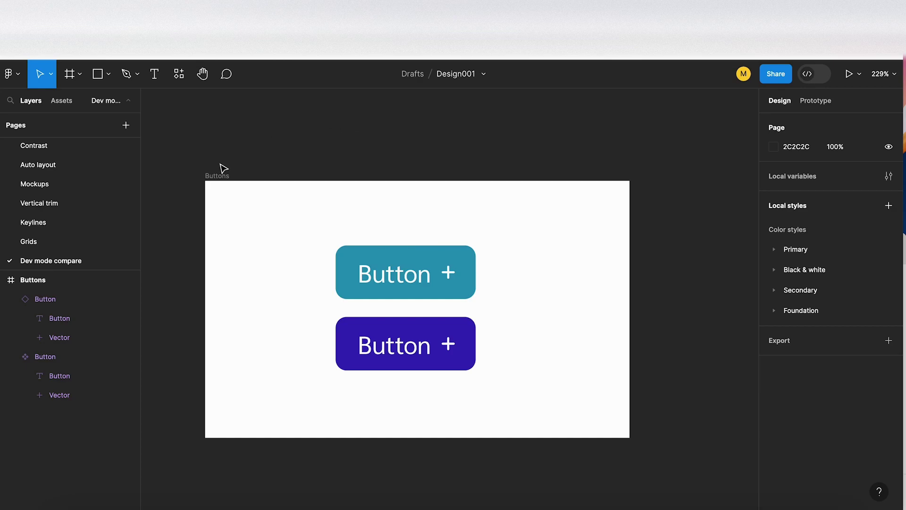
click(810, 76)
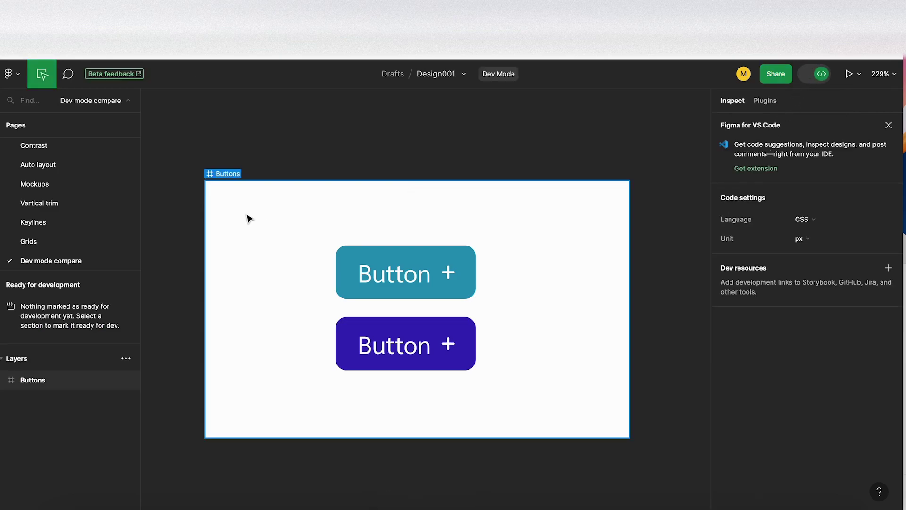
click(221, 175)
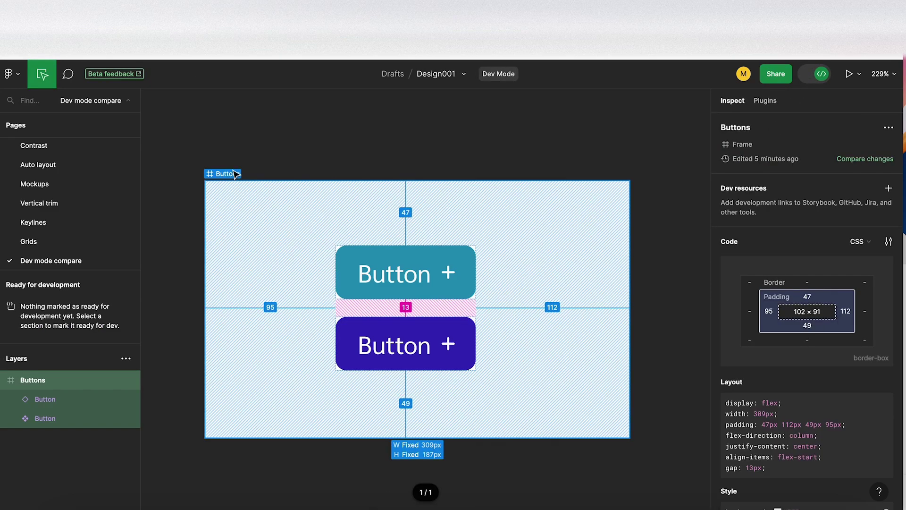
Open Compare changes for the Buttons frame and preview the Button updated and Frame created versions
click(864, 161)
click(137, 291)
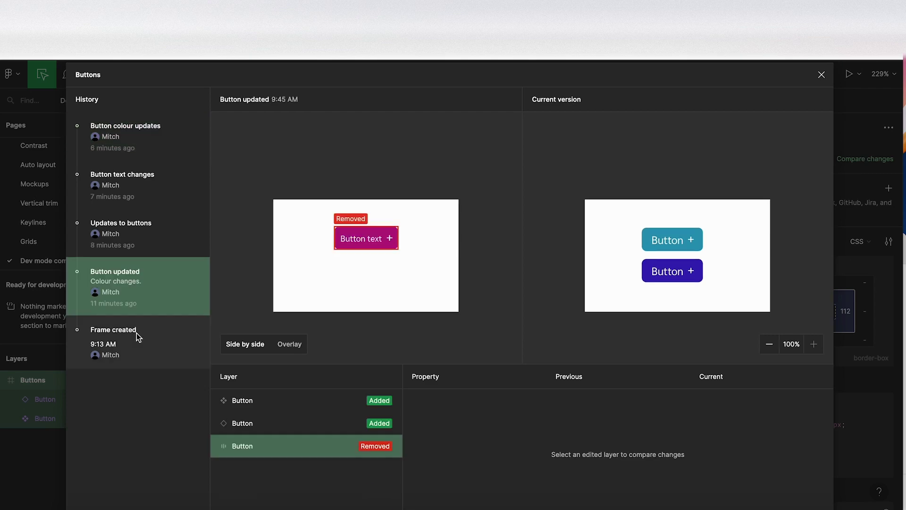
click(137, 333)
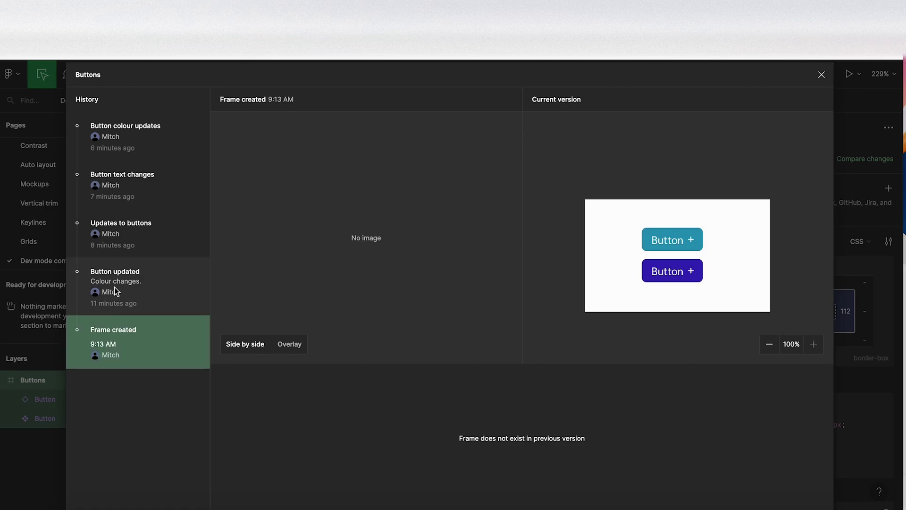
click(140, 284)
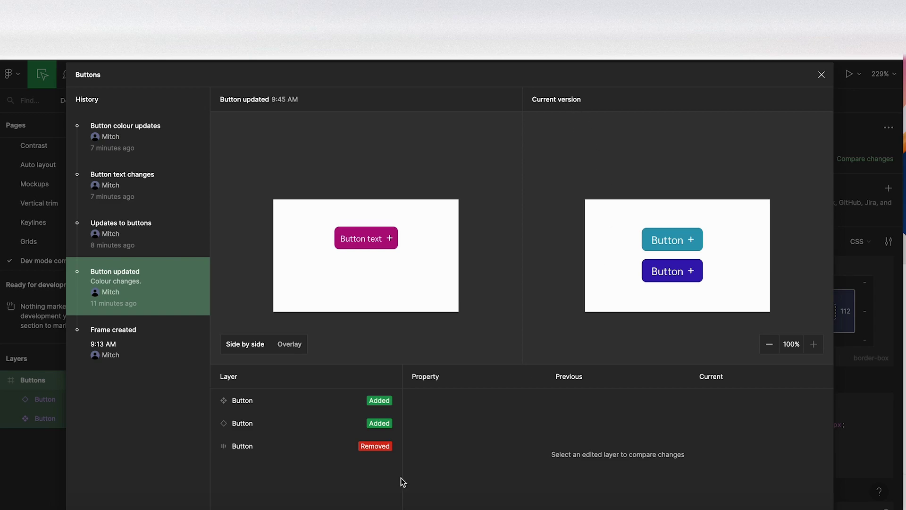
Compare Updates to buttons with current and view Button 001's font size 14→18 and 'Button' text
click(134, 229)
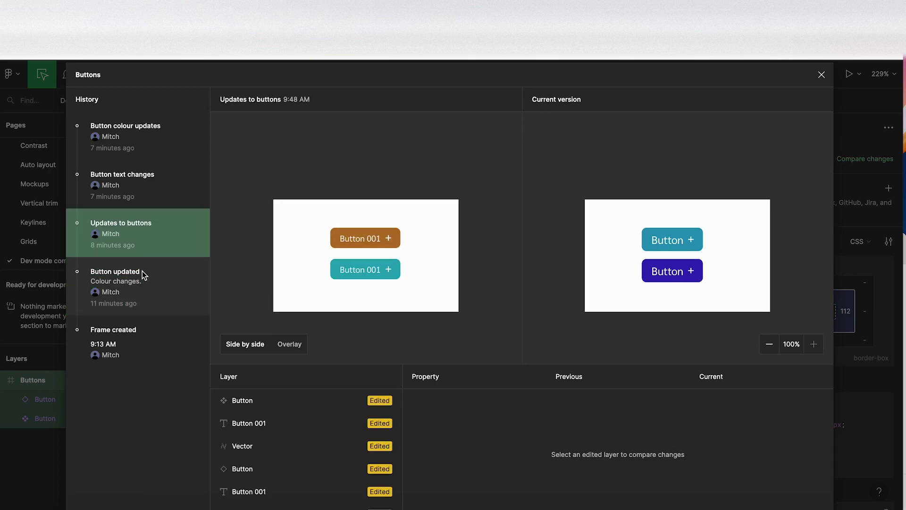
scroll(281, 430, down, 1)
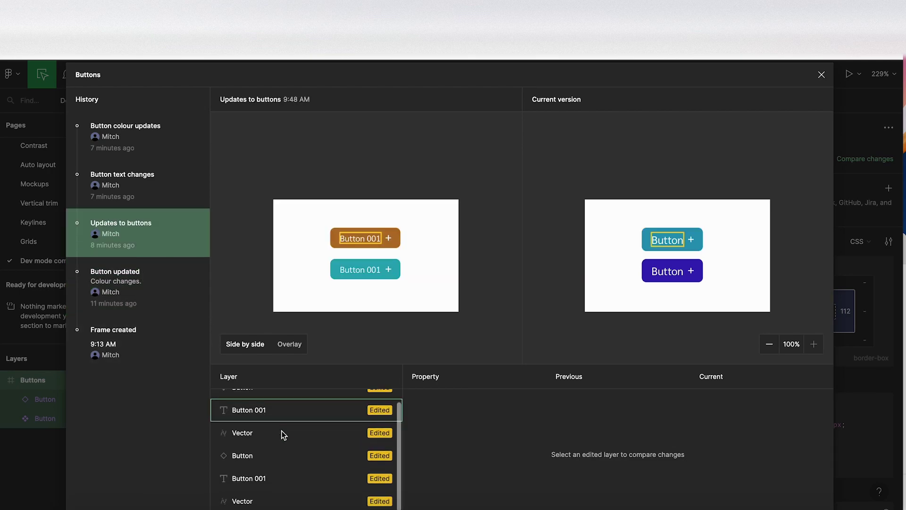
click(285, 504)
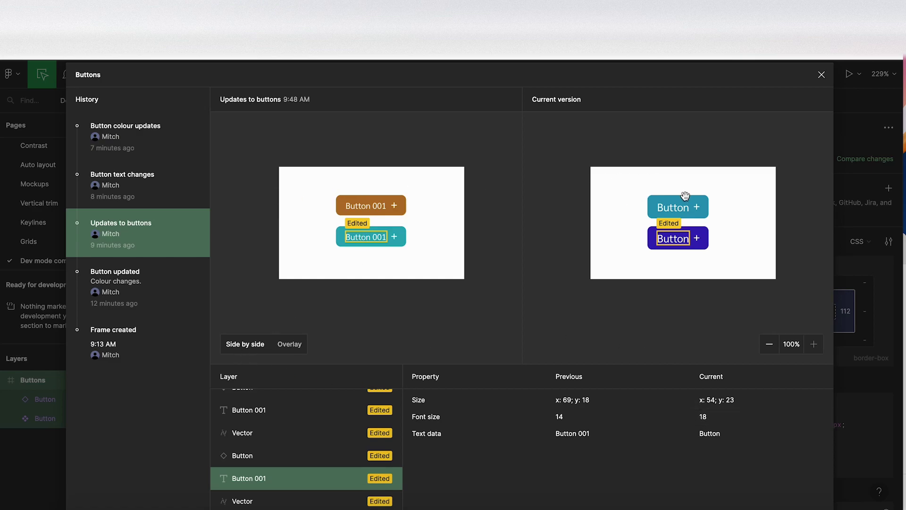
click(283, 344)
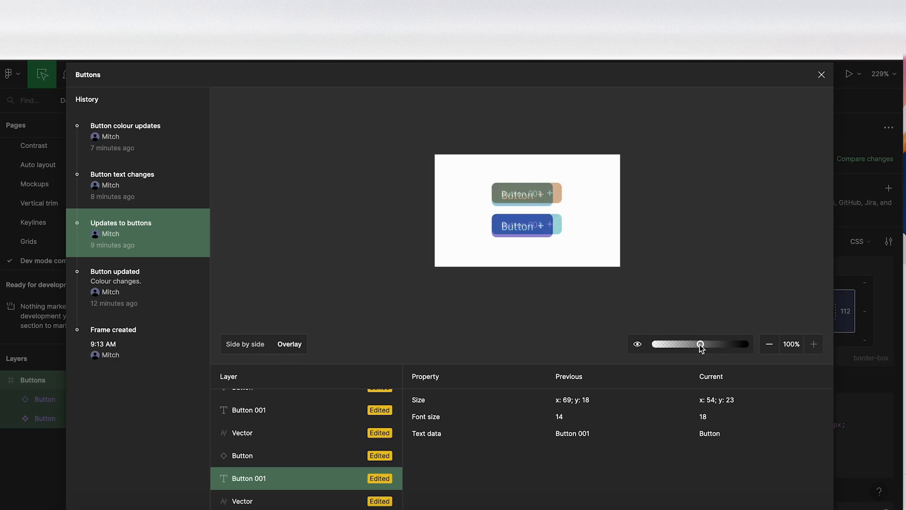
drag(700, 345, 741, 348)
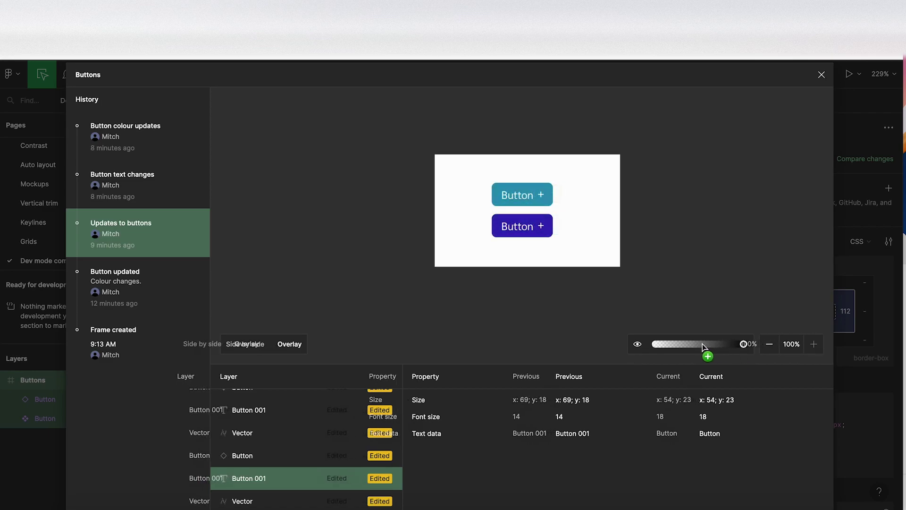
click(137, 211)
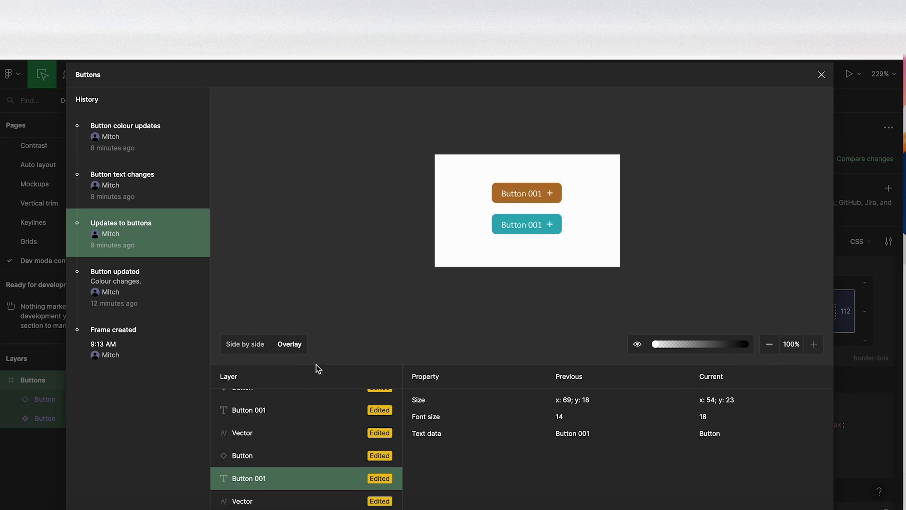
Load Button text changes side by side and inspect the first button, its text layer and plus icon
click(246, 349)
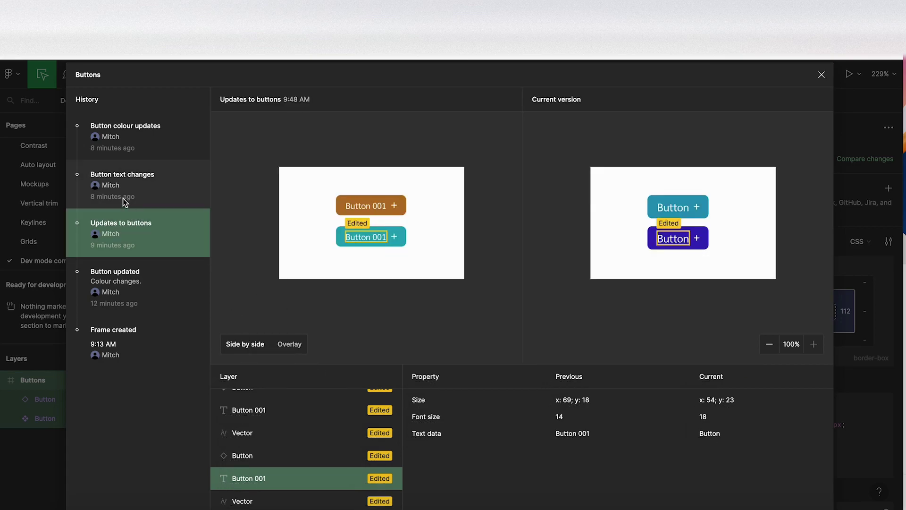
click(120, 185)
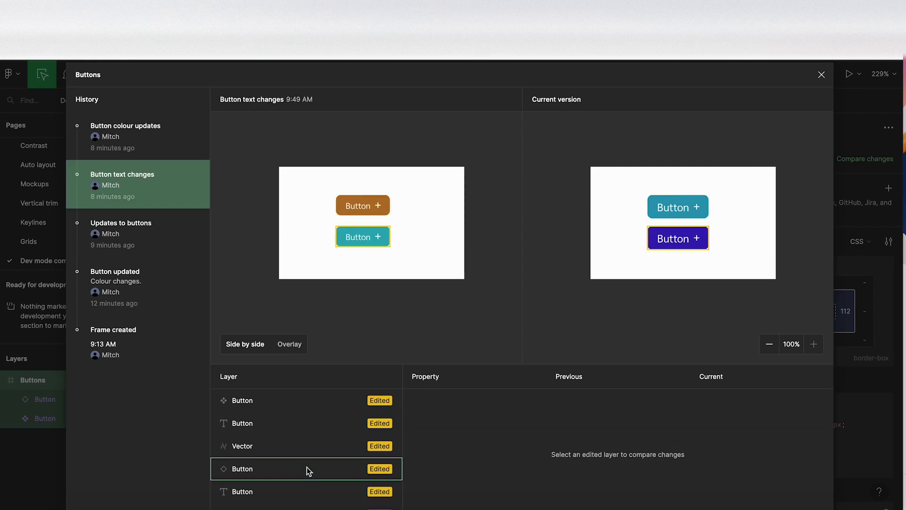
click(298, 405)
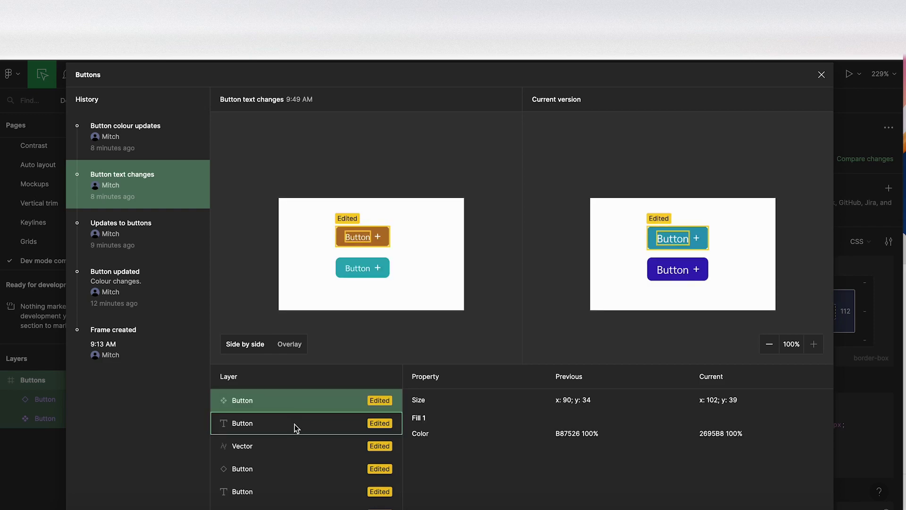
click(293, 427)
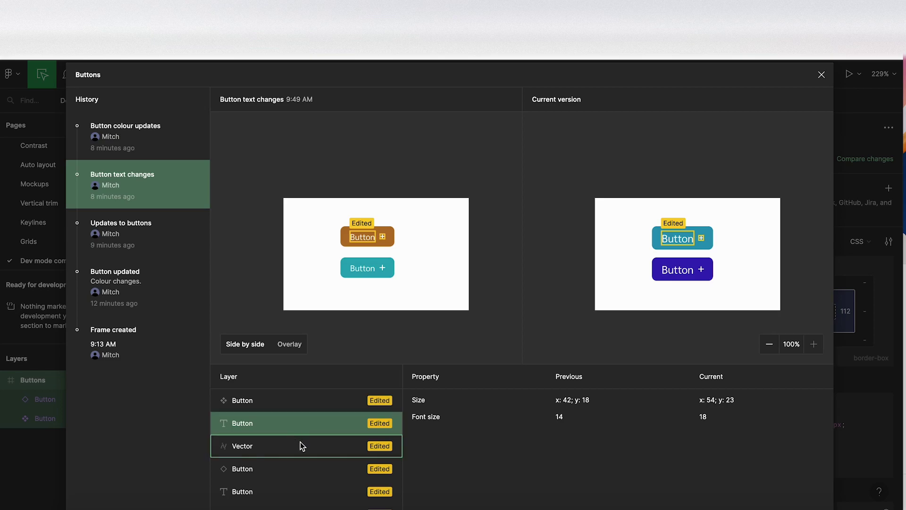
click(300, 445)
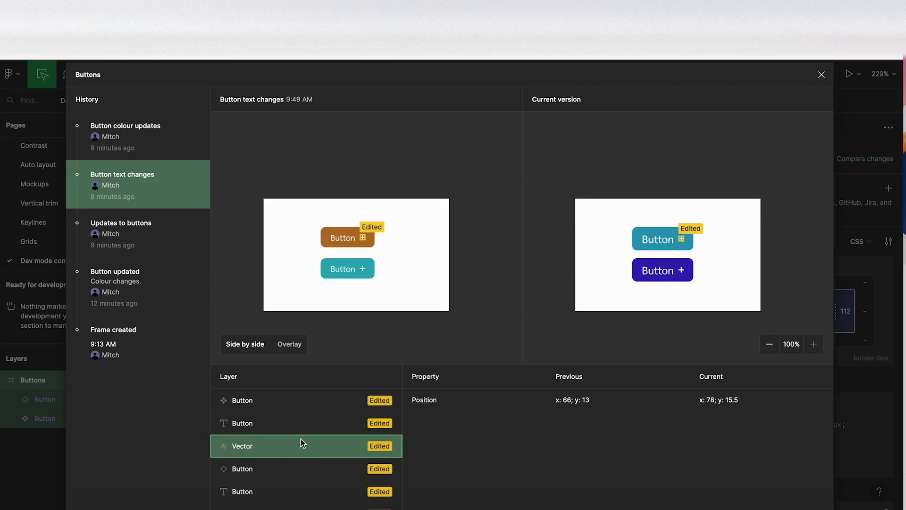
Inspect the second button's 90×34→102×39 size and fill change, copying previous colour 26A6B8
scroll(301, 443, down, 1)
click(295, 449)
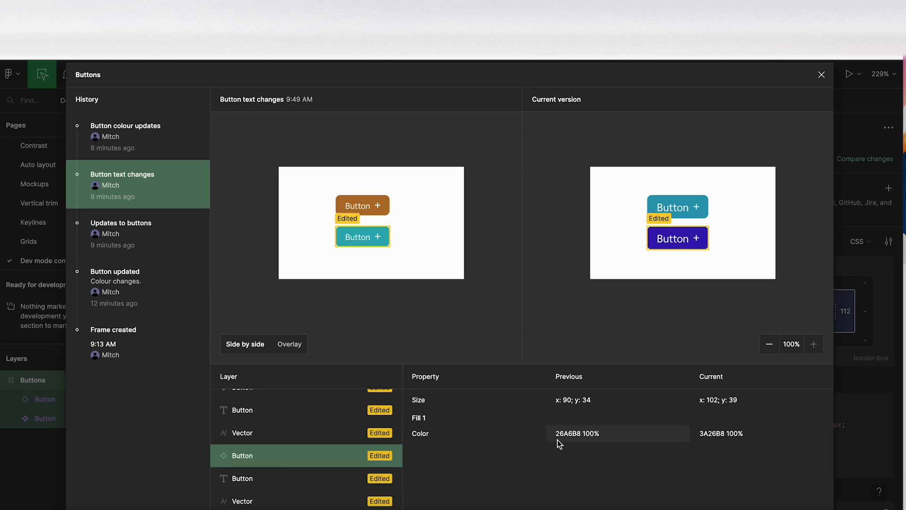
click(599, 438)
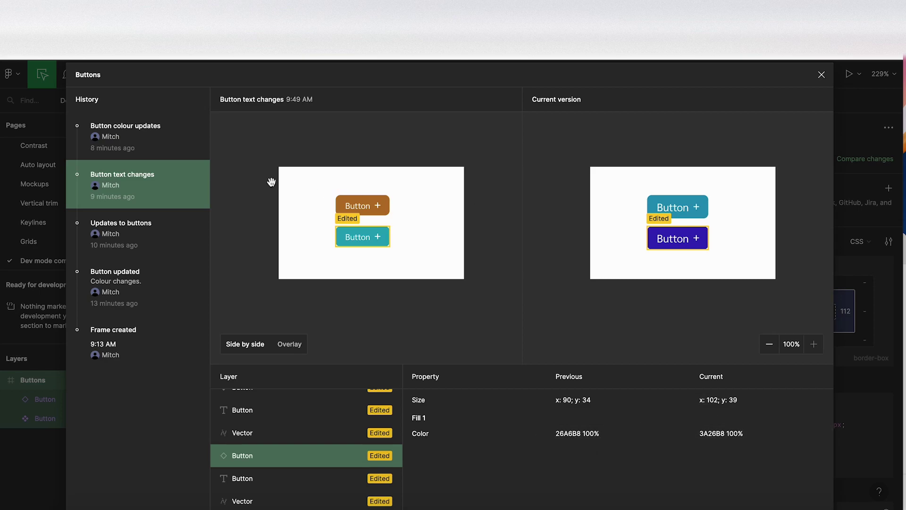
Compare Button colour updates with current, inspecting the first button's size and text layer font size
click(140, 136)
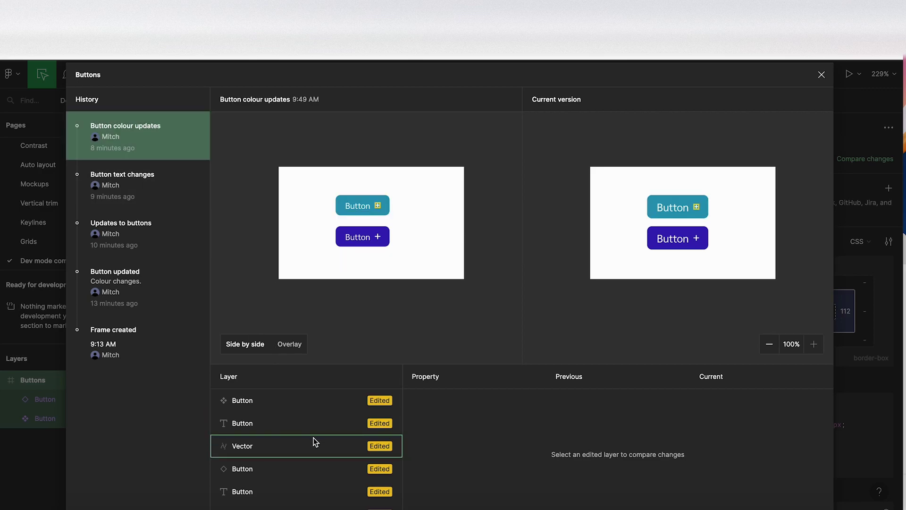
scroll(314, 438, down, 1)
scroll(310, 410, up, 1)
click(308, 404)
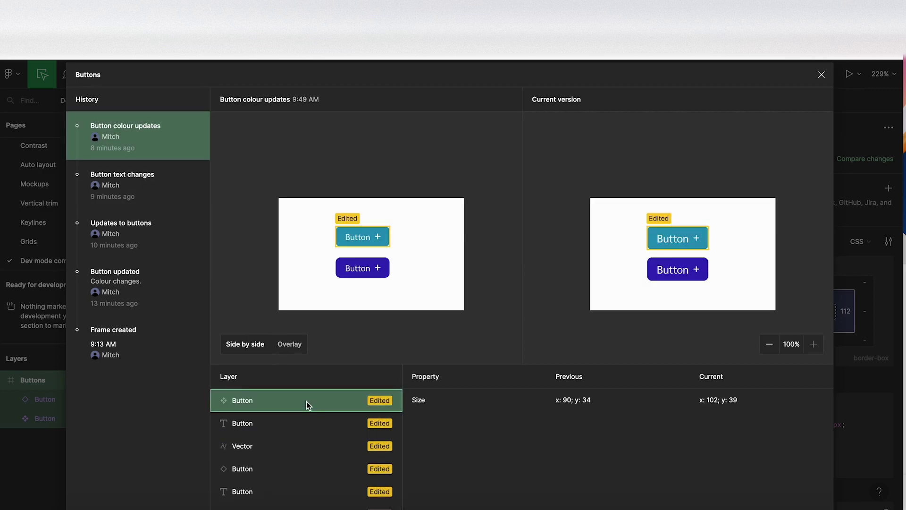
click(313, 418)
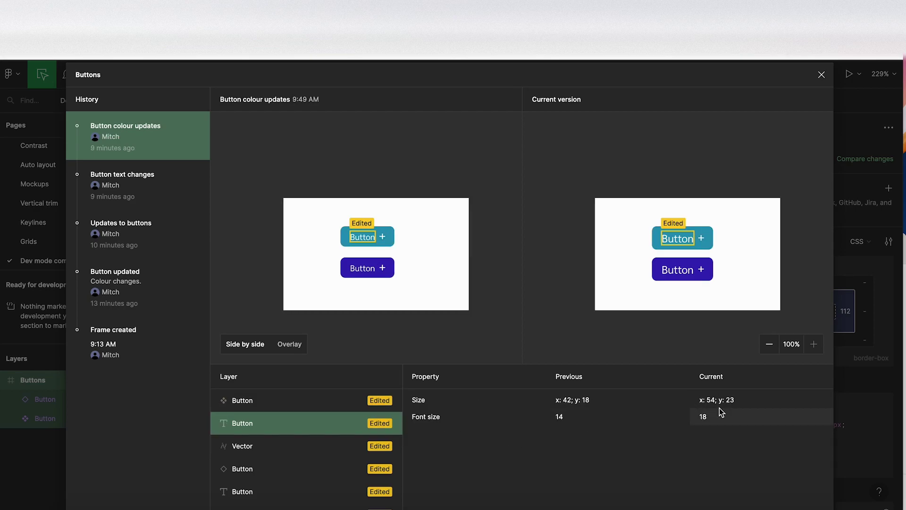
Overlay the two versions, fade the slider to mostly current, then go back to side by side
click(286, 344)
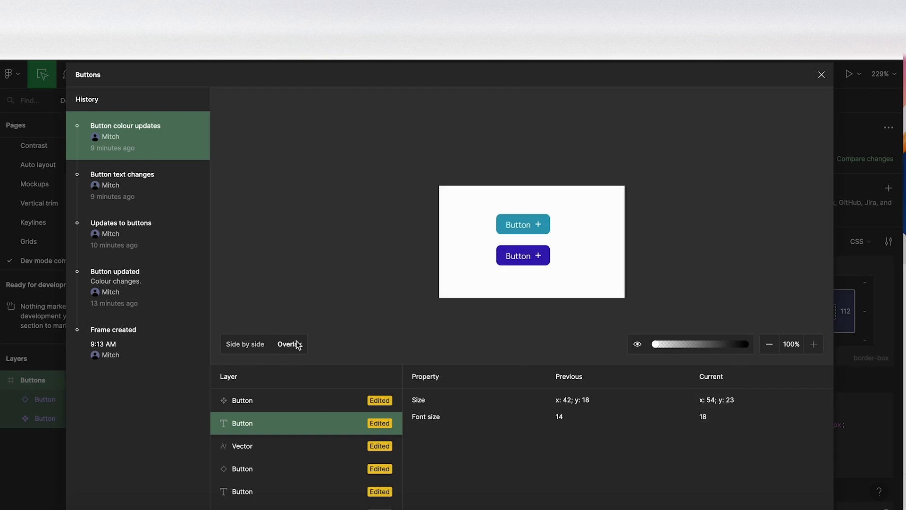
click(666, 349)
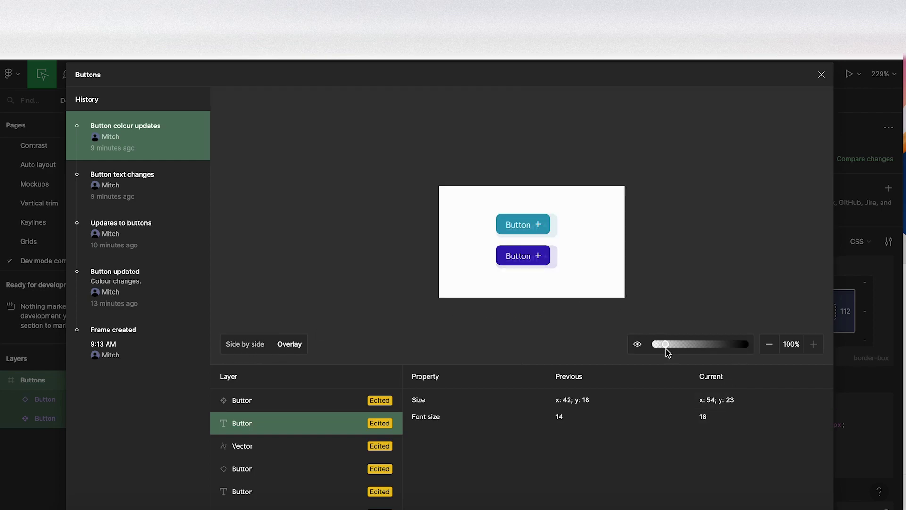
drag(666, 349, 269, 311)
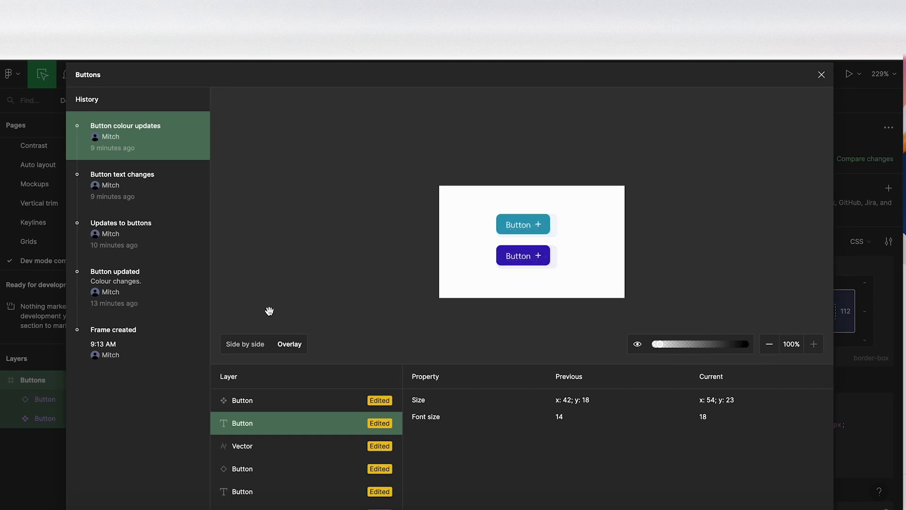
click(238, 348)
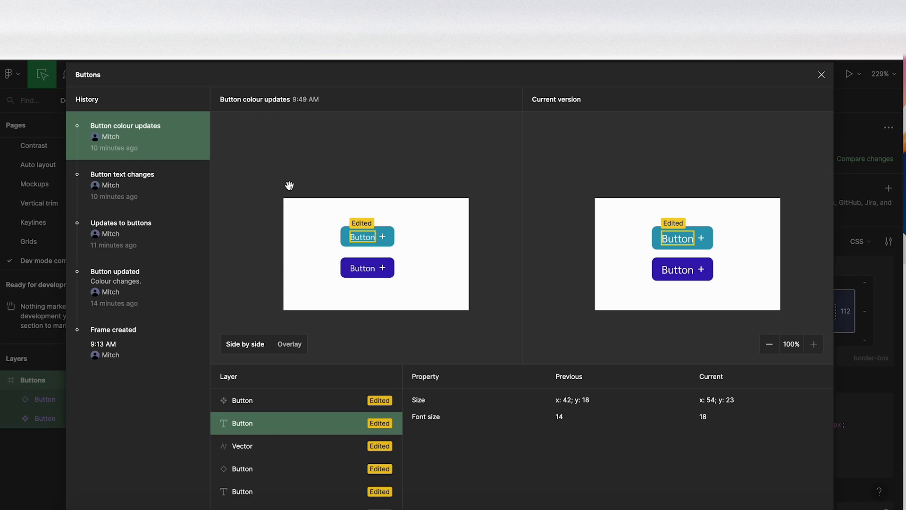
Review the Button text changes, Updates to buttons and Button updated versions, then close the comparison
click(140, 192)
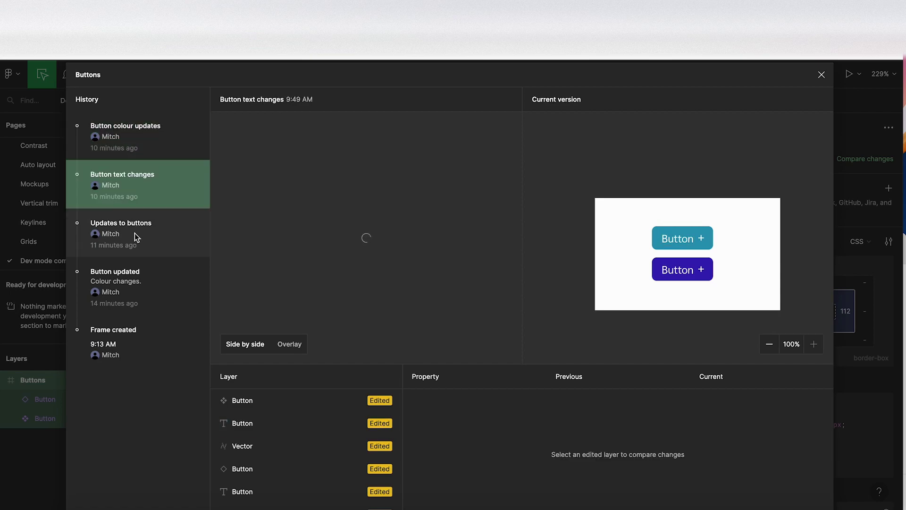
click(136, 240)
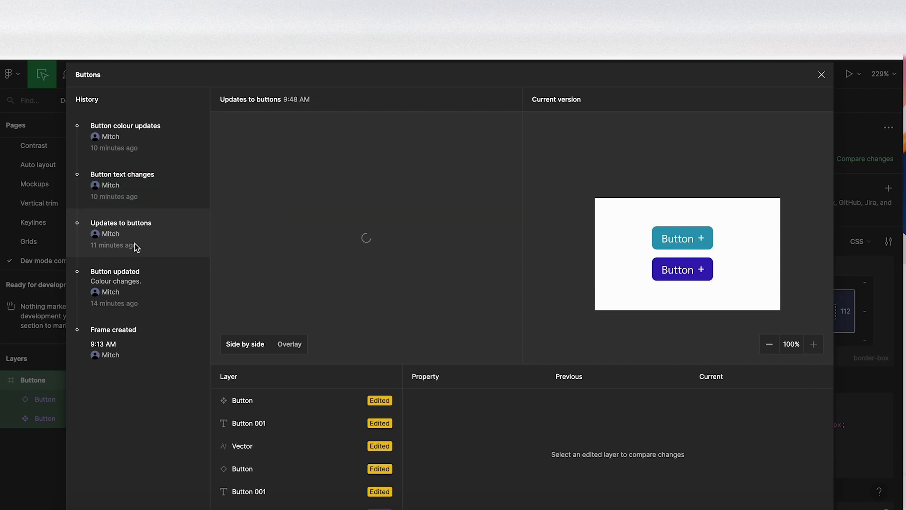
click(141, 286)
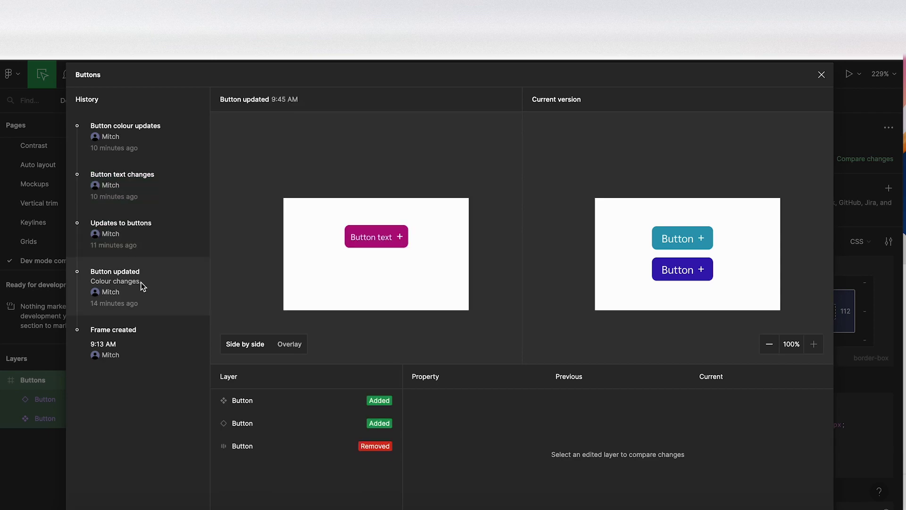
click(822, 75)
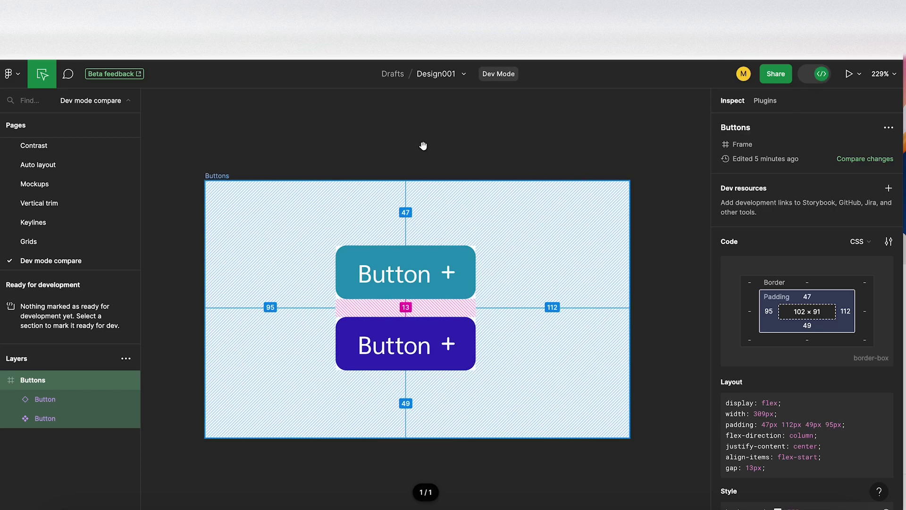
scroll(423, 145, down, 2)
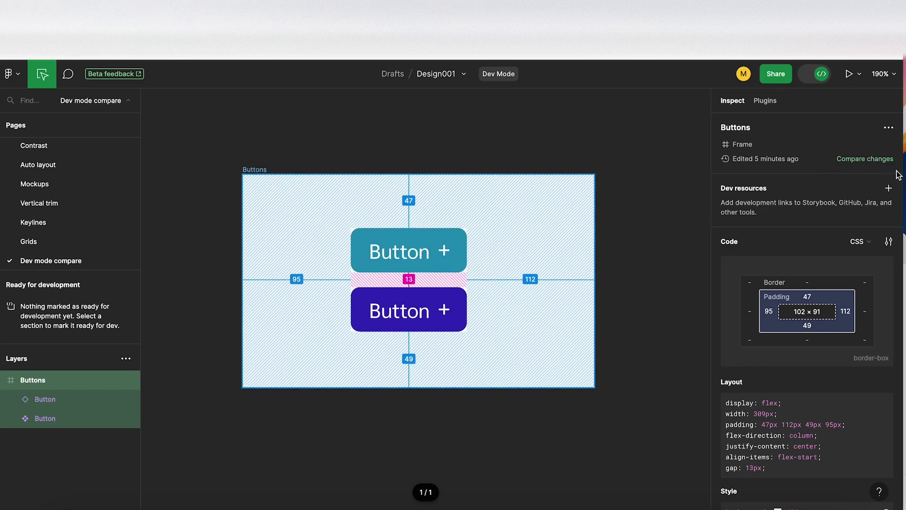